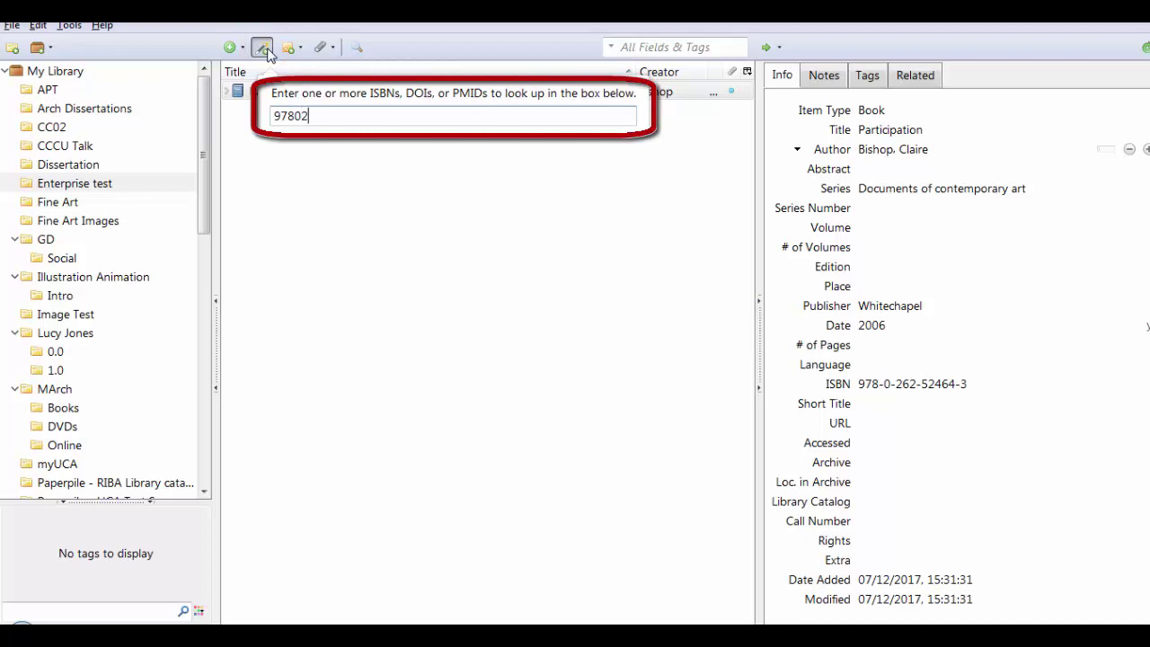
pyautogui.write('2524643')
pyautogui.press('Return')
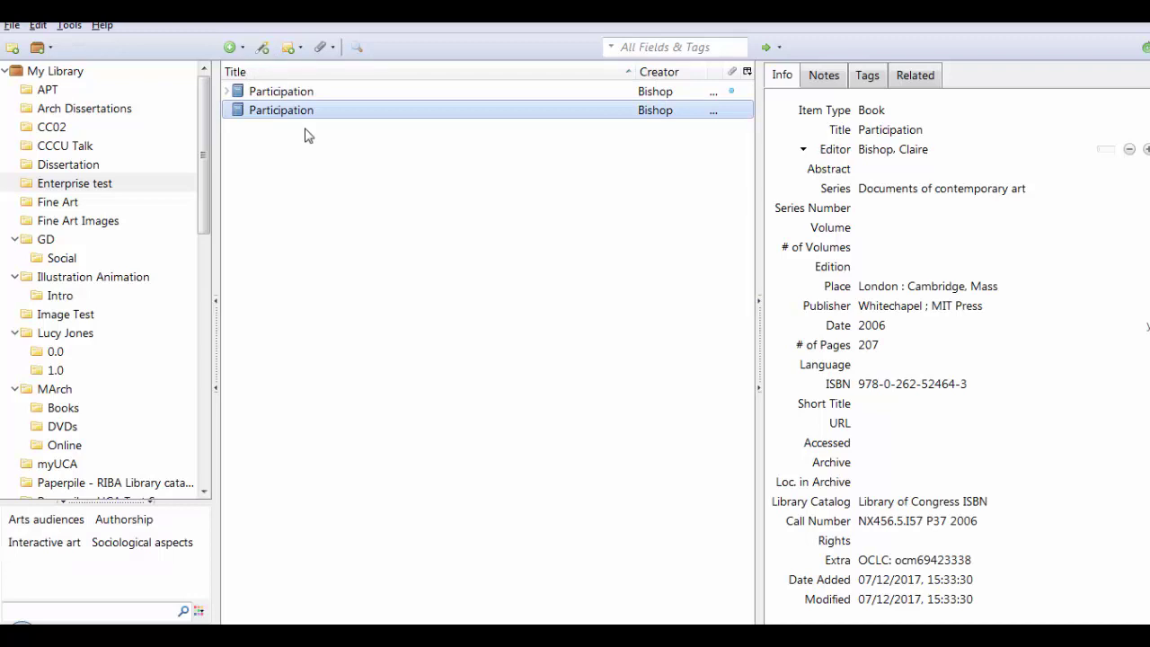
# Step: Change the creator role of the first Participation entry to Editor
pyautogui.click(363, 90)
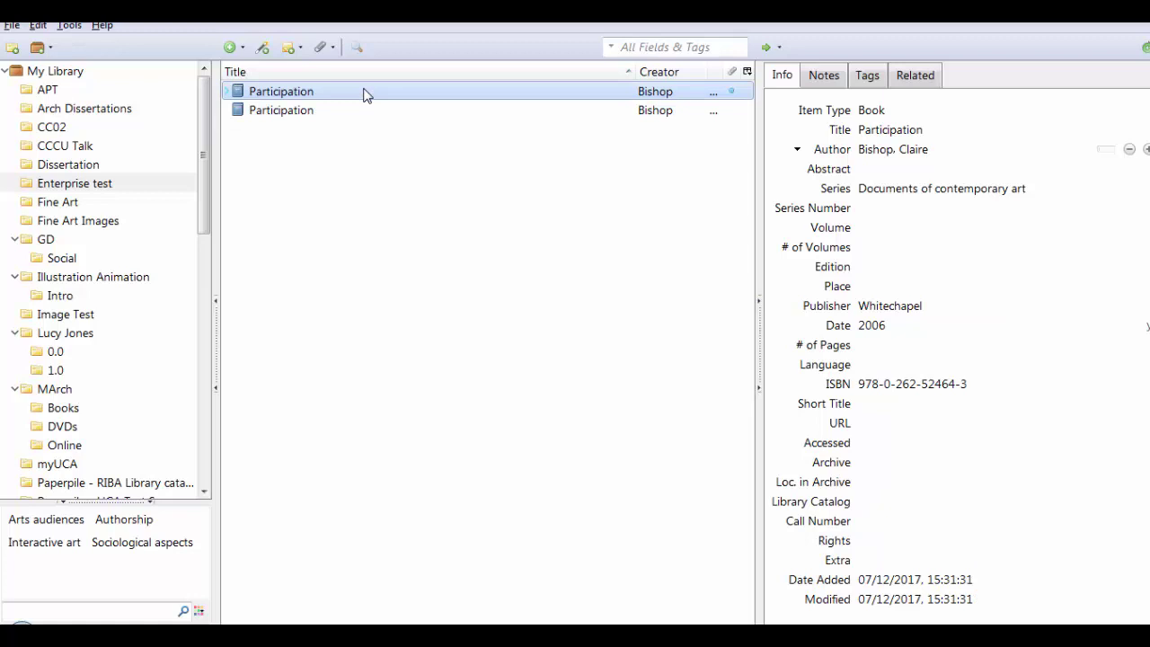
pyautogui.click(798, 153)
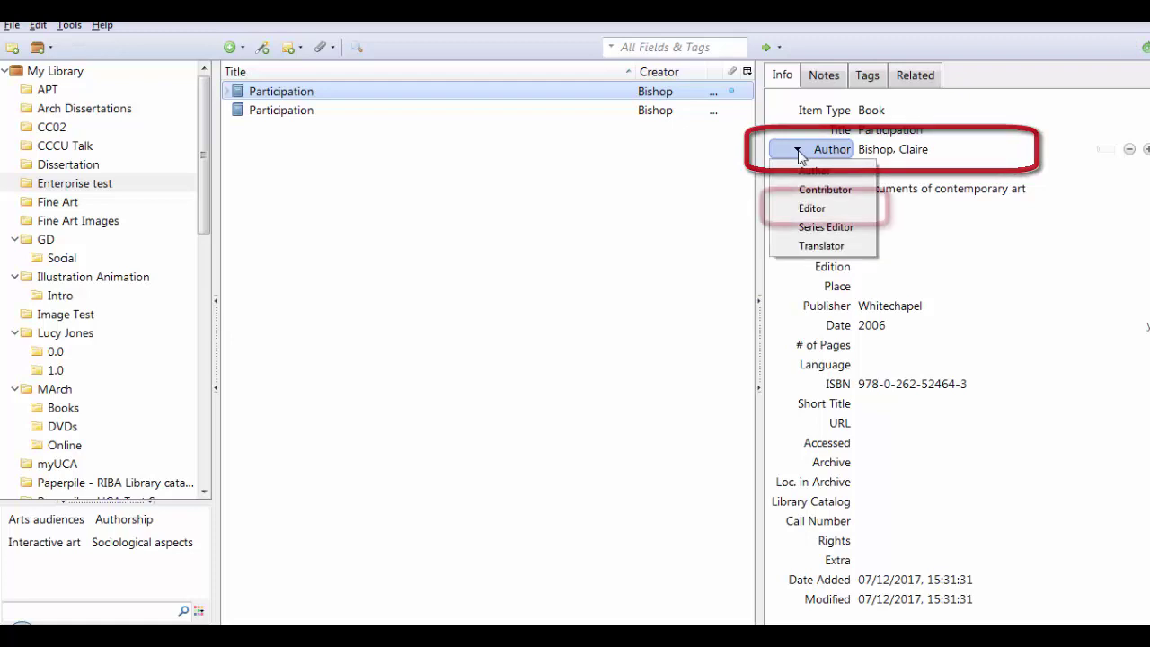
pyautogui.click(808, 208)
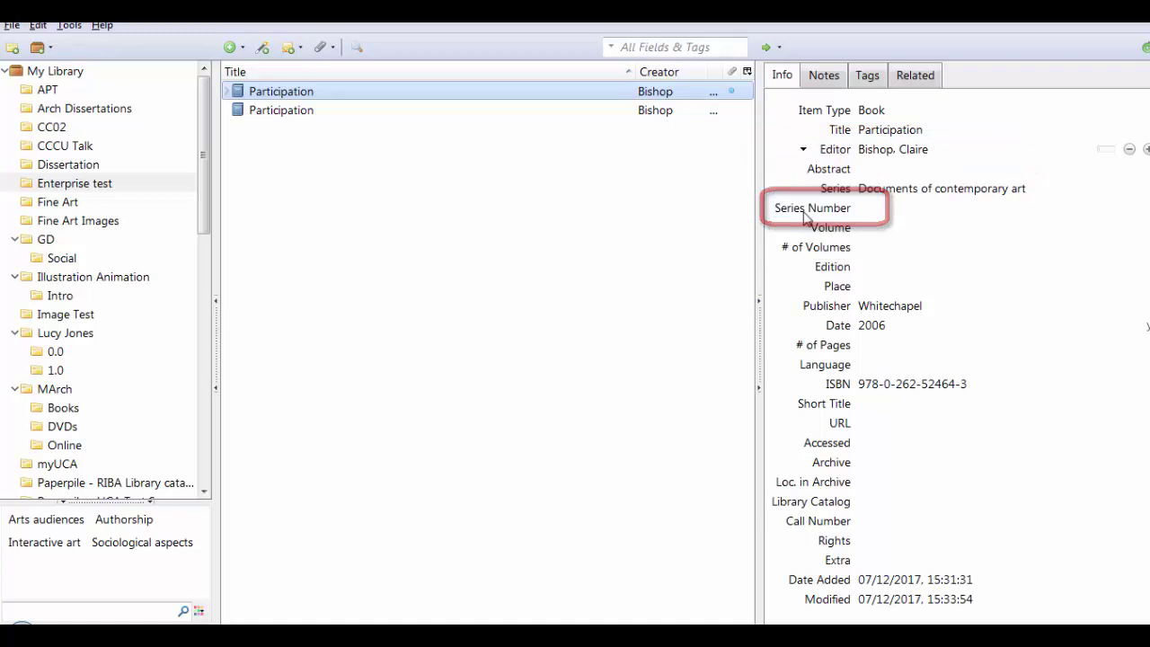
# Step: Set the place of publication of the first Participation entry to London
pyautogui.click(861, 287)
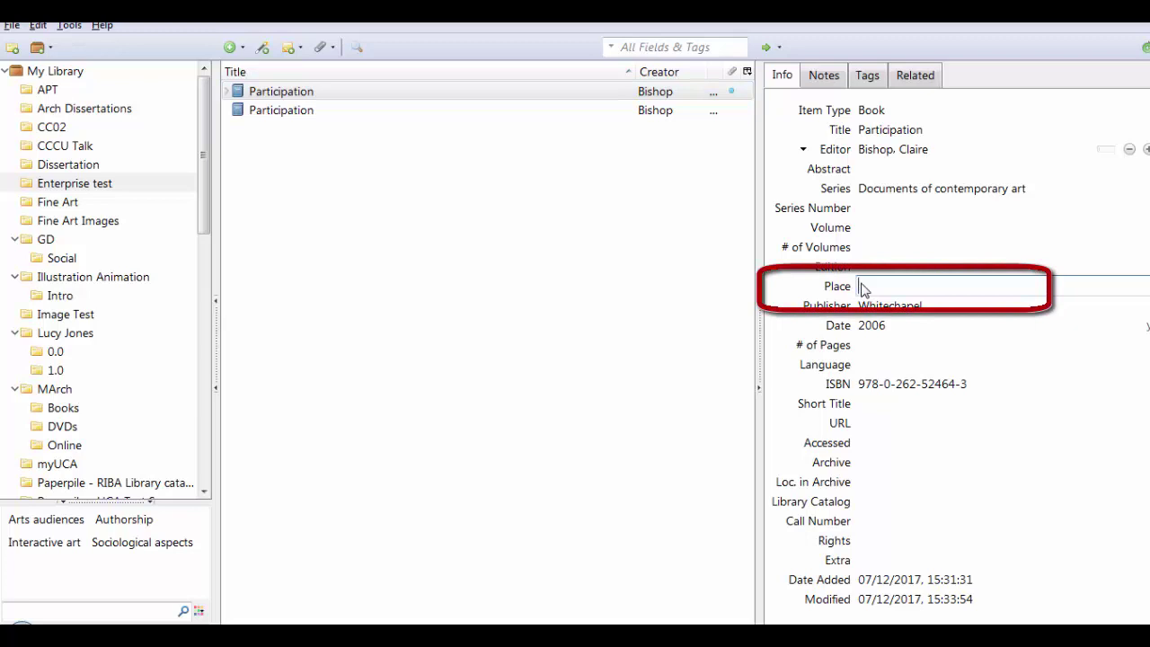
pyautogui.write('Londo')
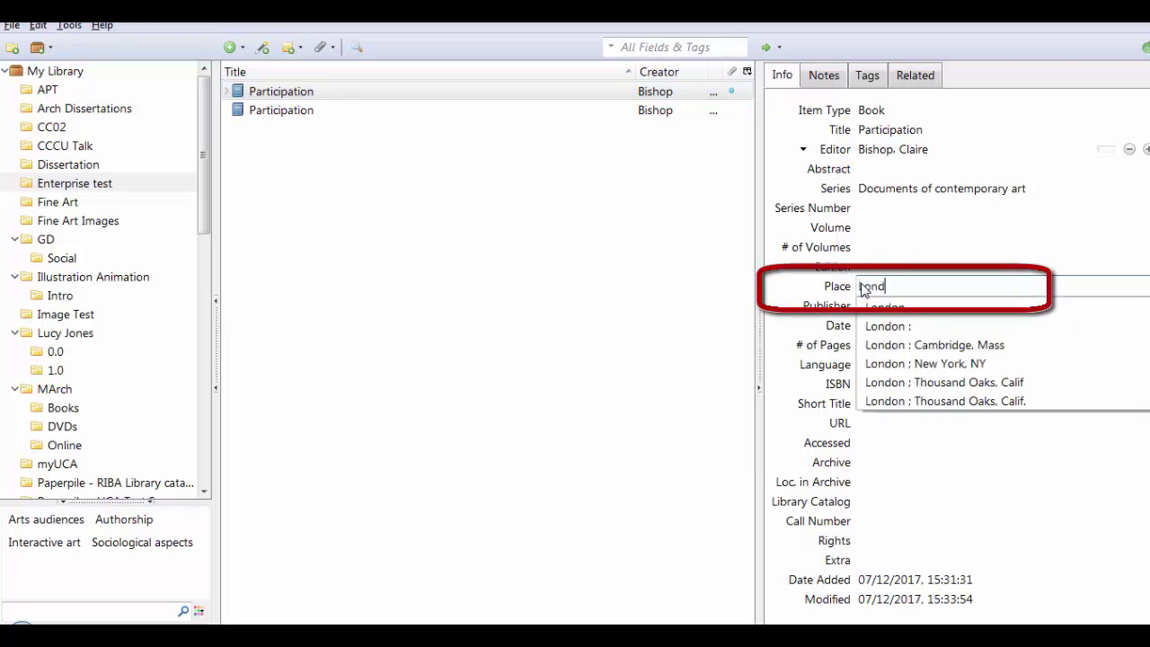
pyautogui.write('n')
pyautogui.click(887, 323)
pyautogui.click(554, 329)
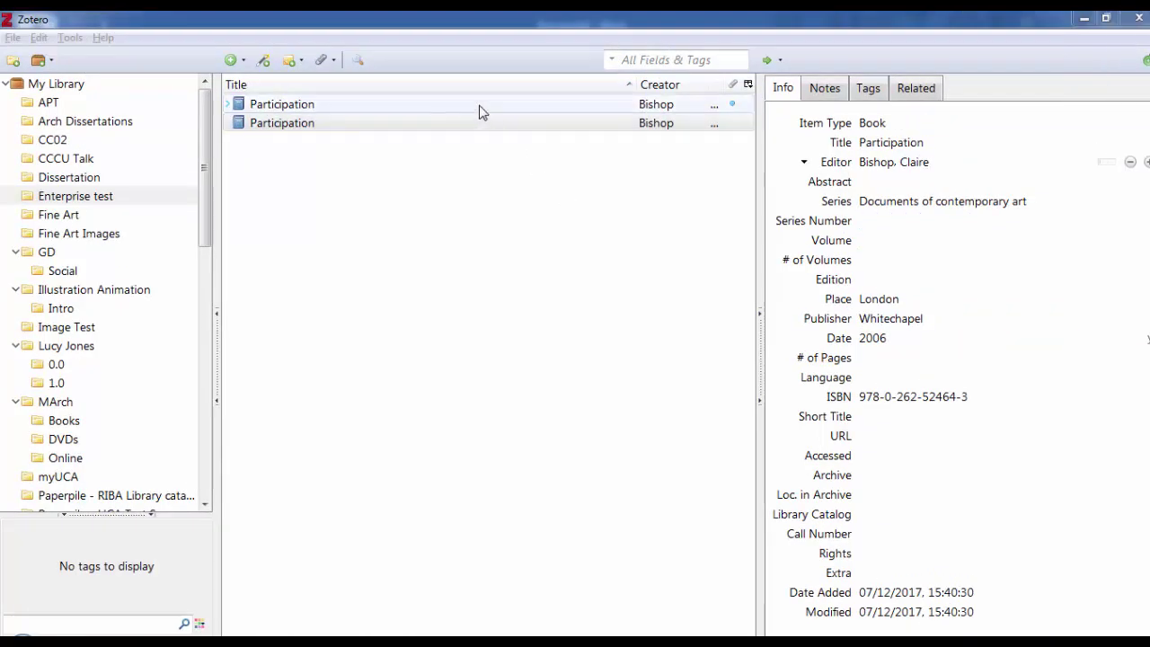
# Step: Change the item type of the second Participation entry to Book Section
pyautogui.click(479, 110)
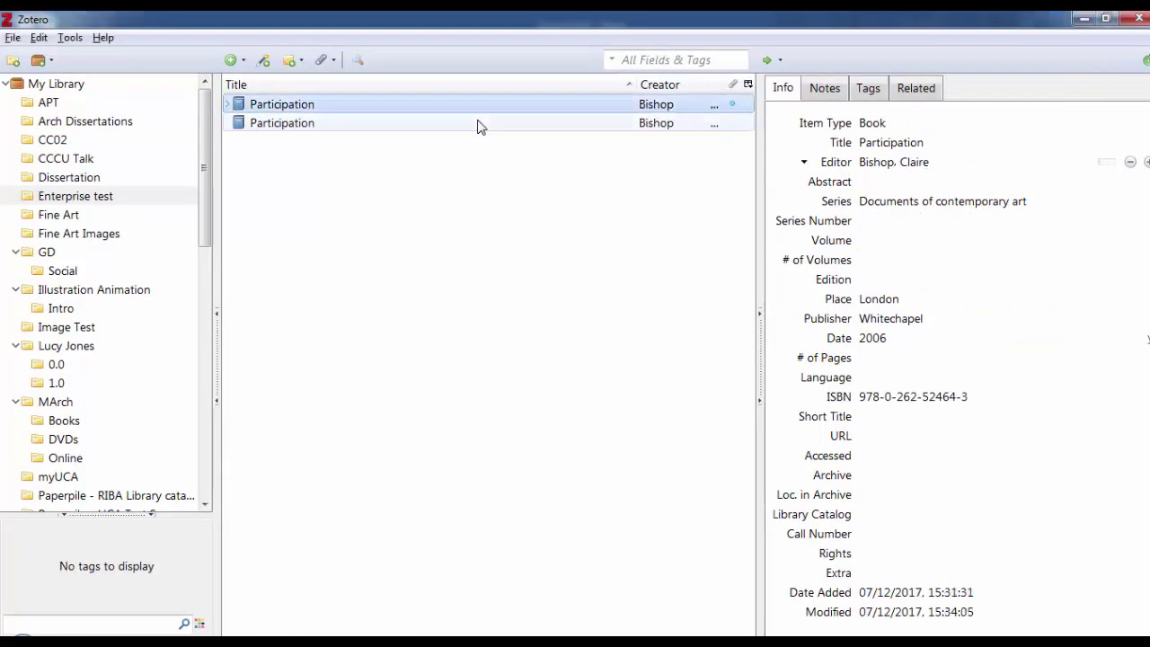
pyautogui.click(477, 125)
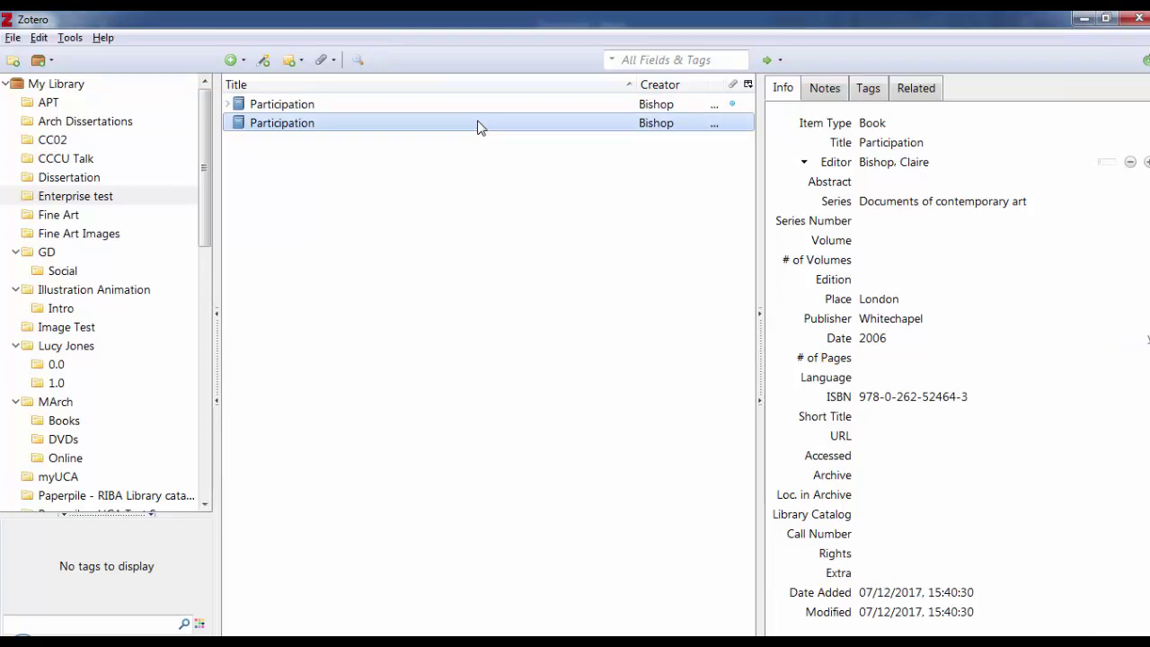
pyautogui.click(460, 109)
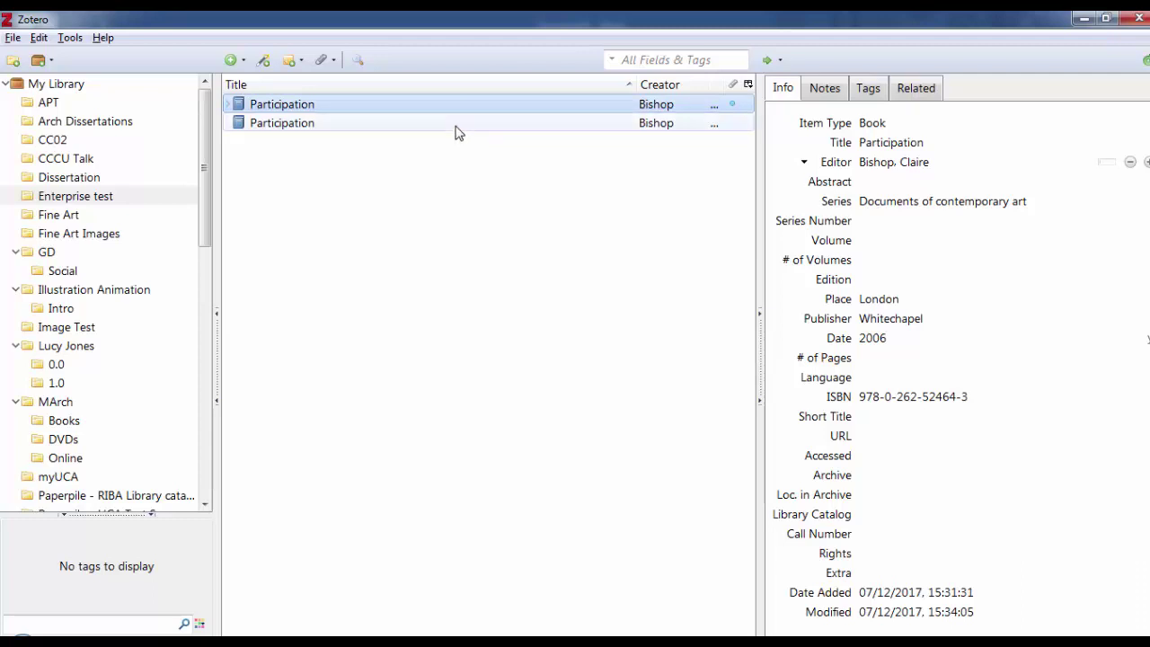
pyautogui.click(454, 125)
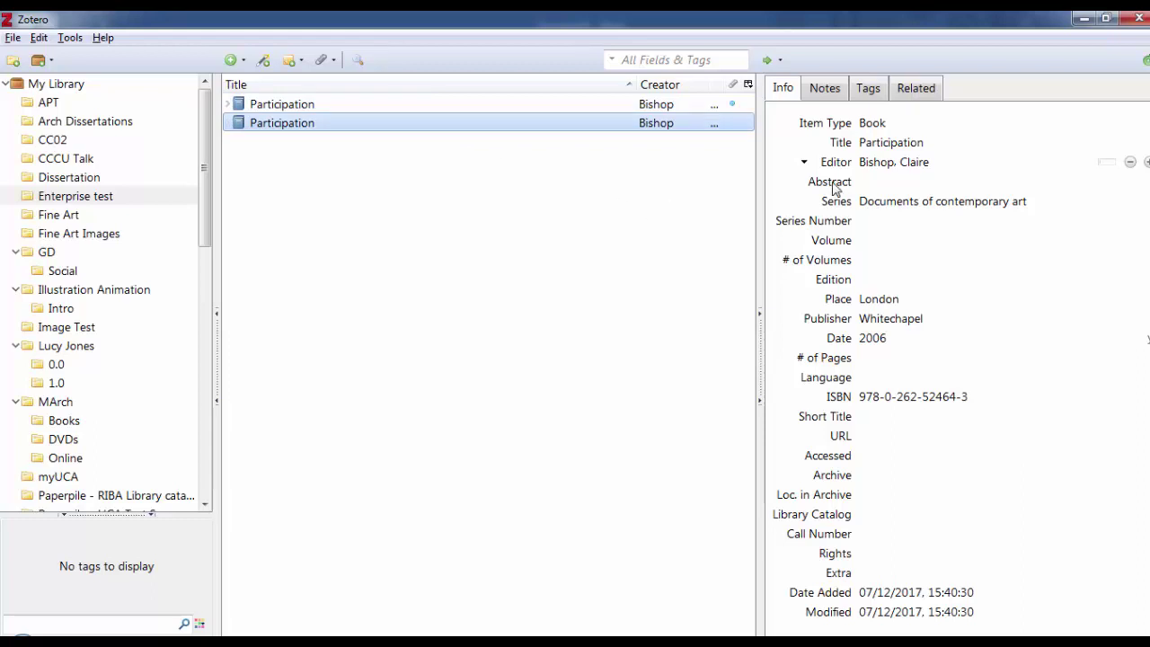
pyautogui.click(885, 124)
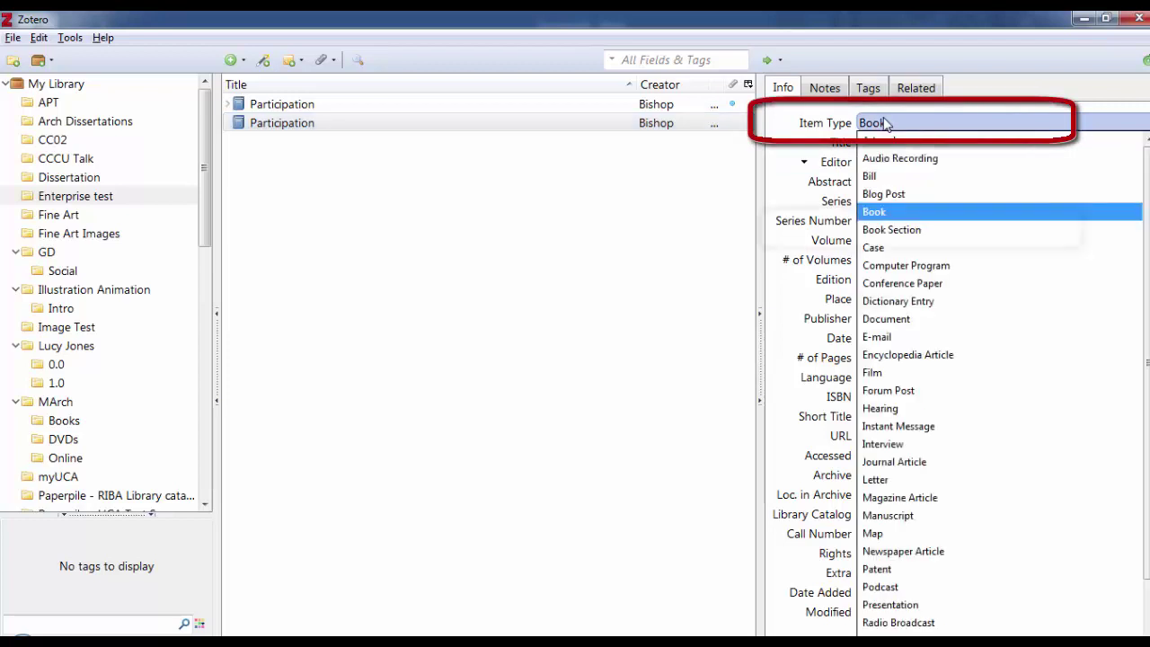
pyautogui.click(899, 230)
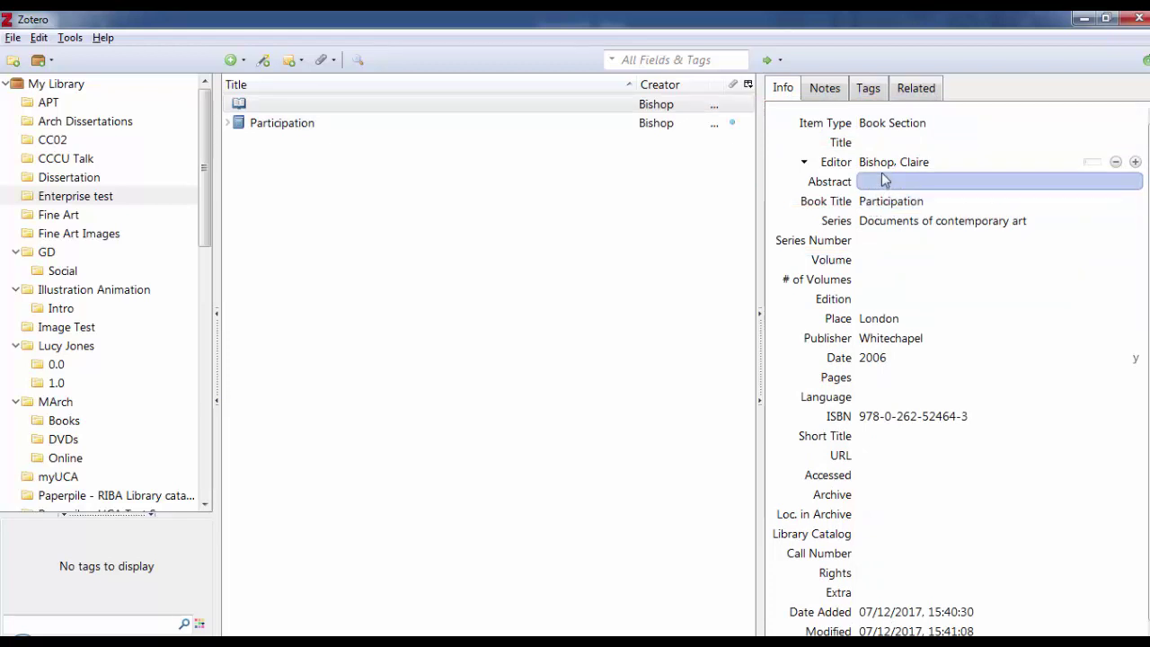
# Step: Enter "The Battle of Orgreave" as the title of the book section
pyautogui.click(904, 148)
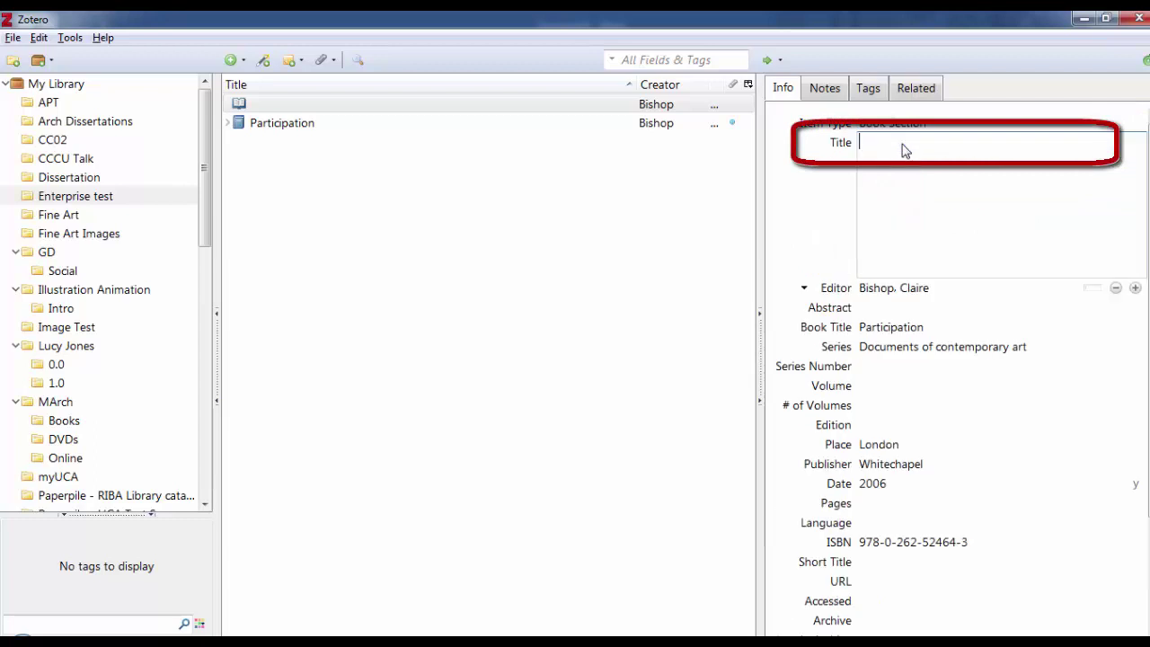
pyautogui.write('The Battle of Orgreave')
pyautogui.press('Return')
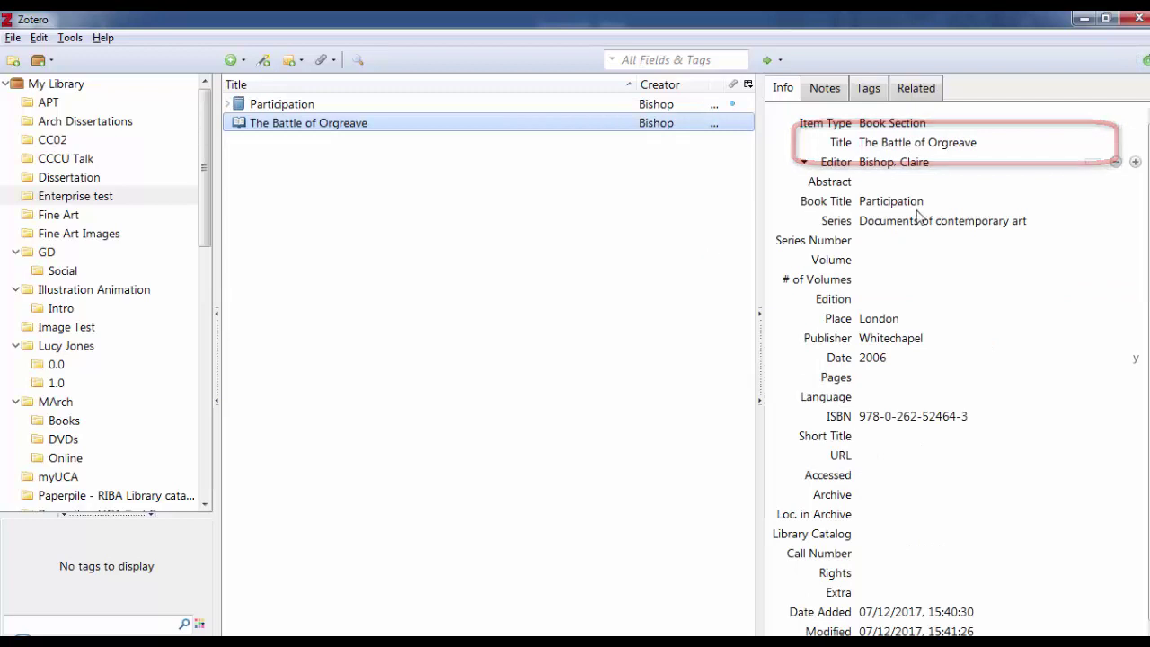
# Step: Add a second creator to the book section with the Author role, named Jeremy Deller
pyautogui.click(1135, 163)
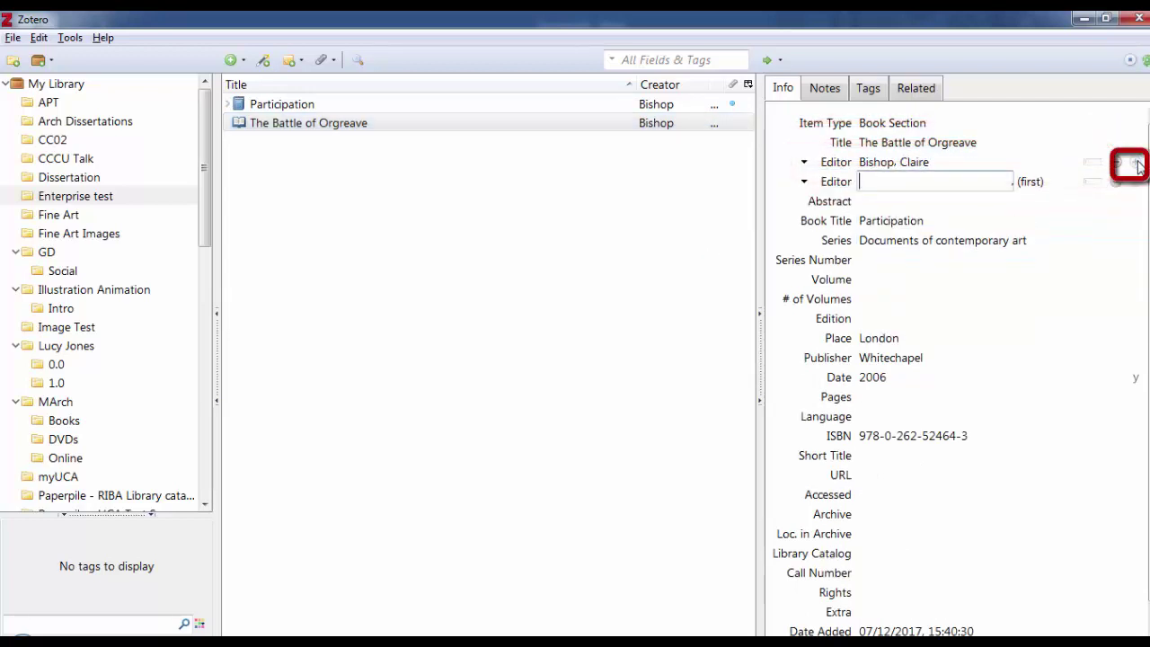
pyautogui.click(833, 183)
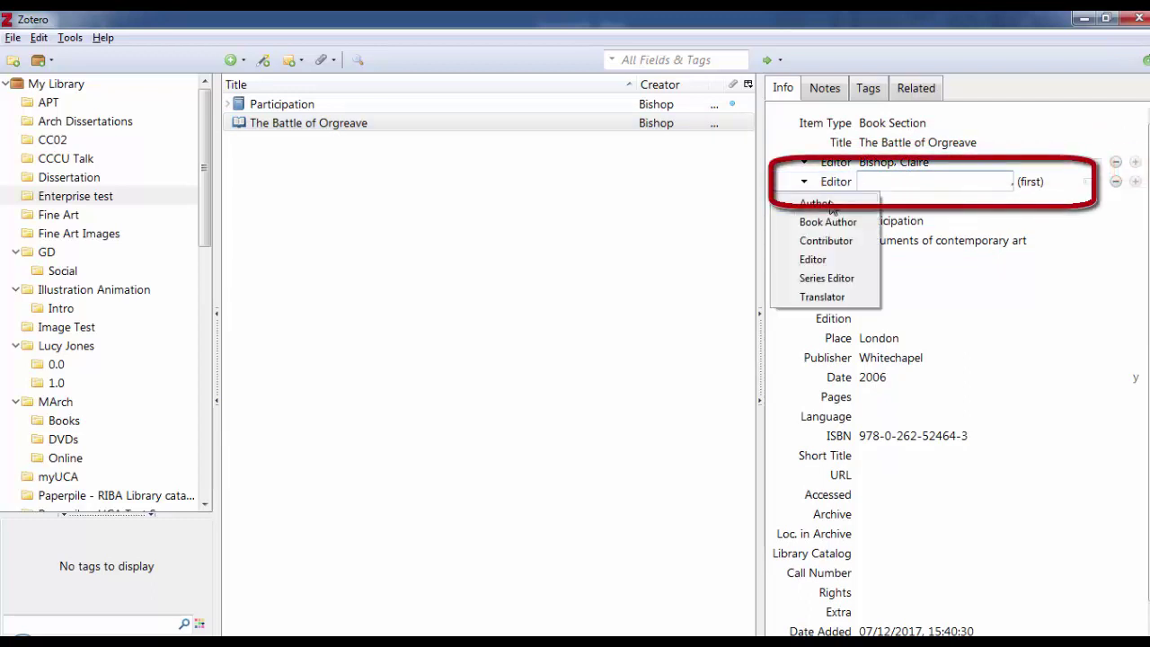
pyautogui.click(868, 200)
pyautogui.click(888, 184)
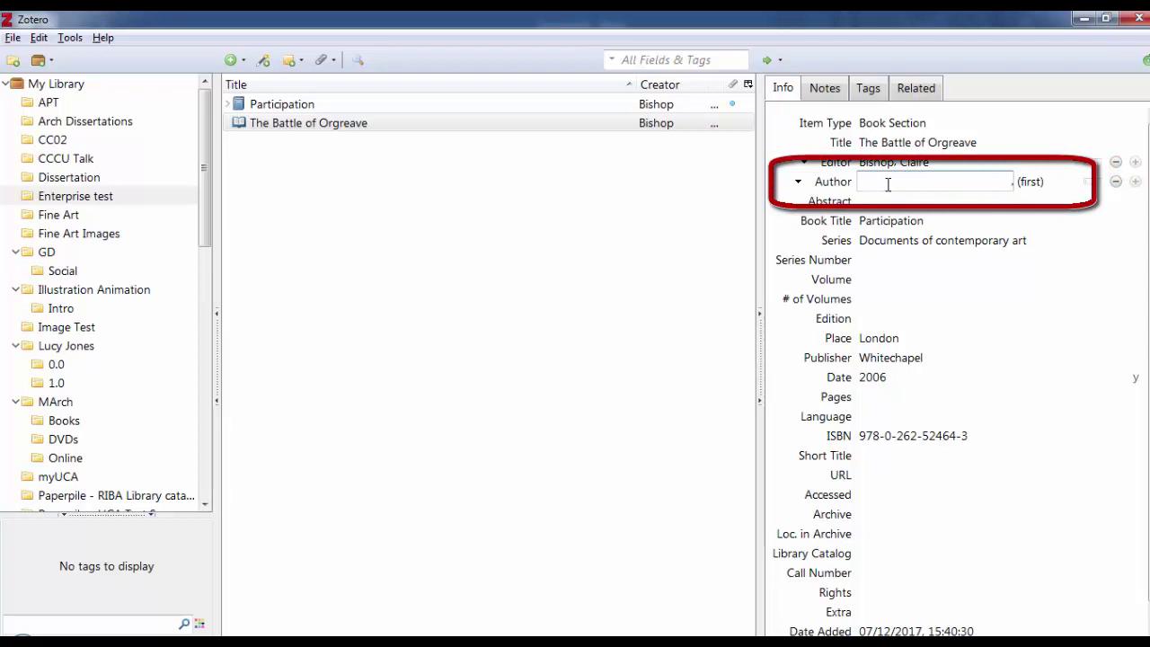
pyautogui.write('Deller')
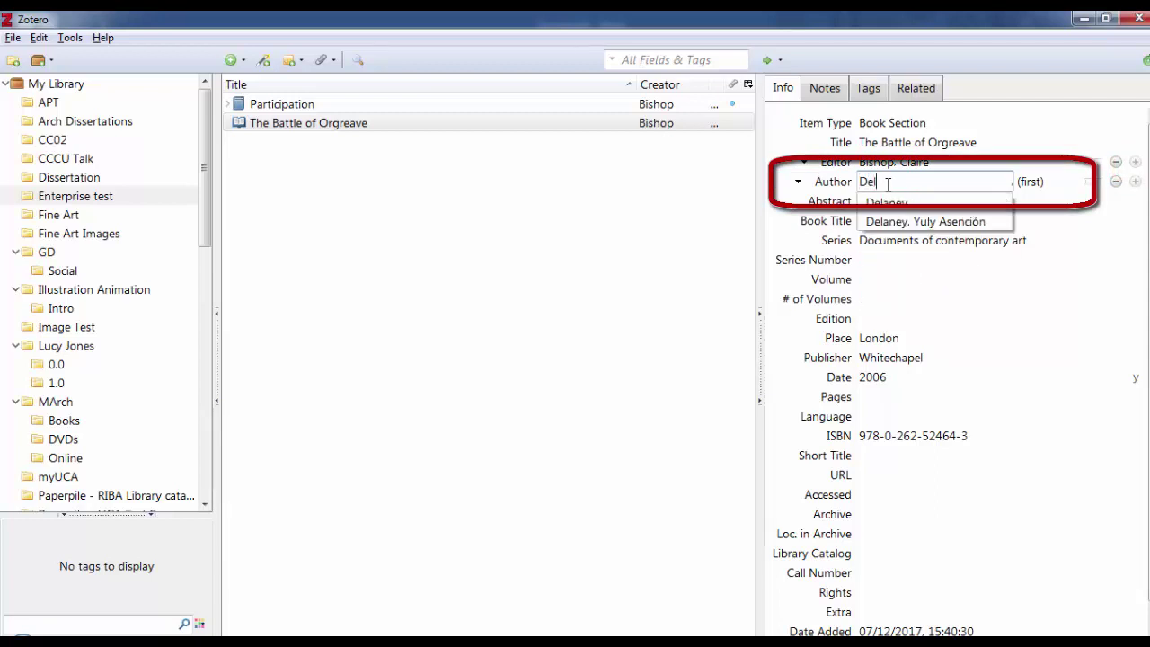
pyautogui.click(1029, 183)
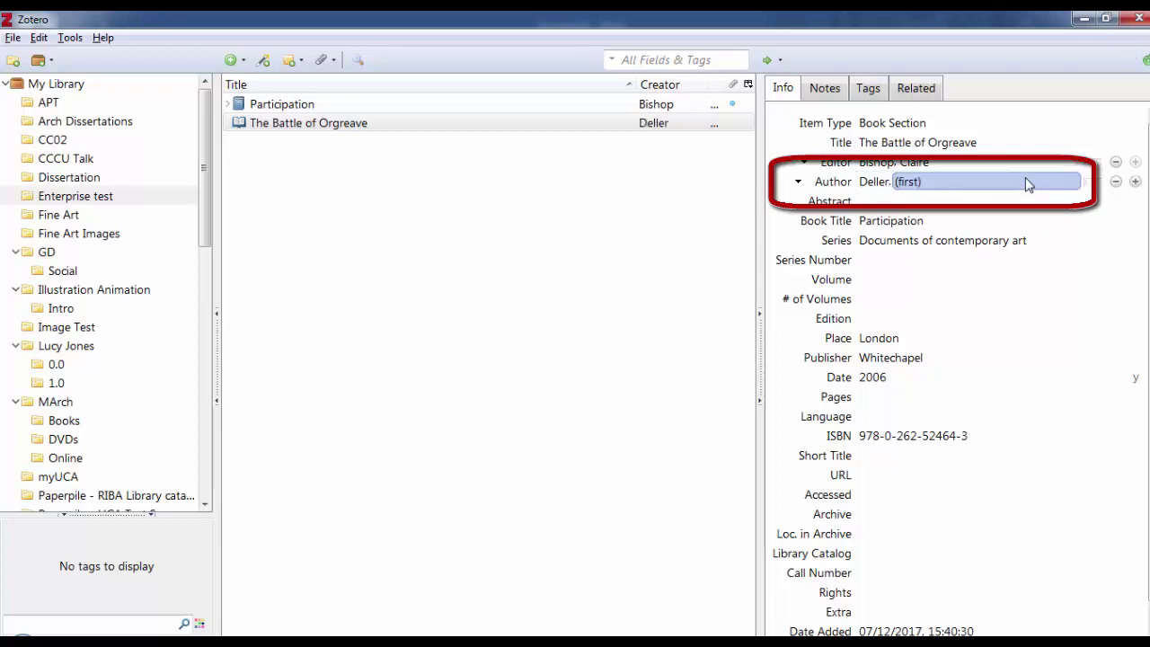
pyautogui.click(1025, 177)
pyautogui.write('Jeremy')
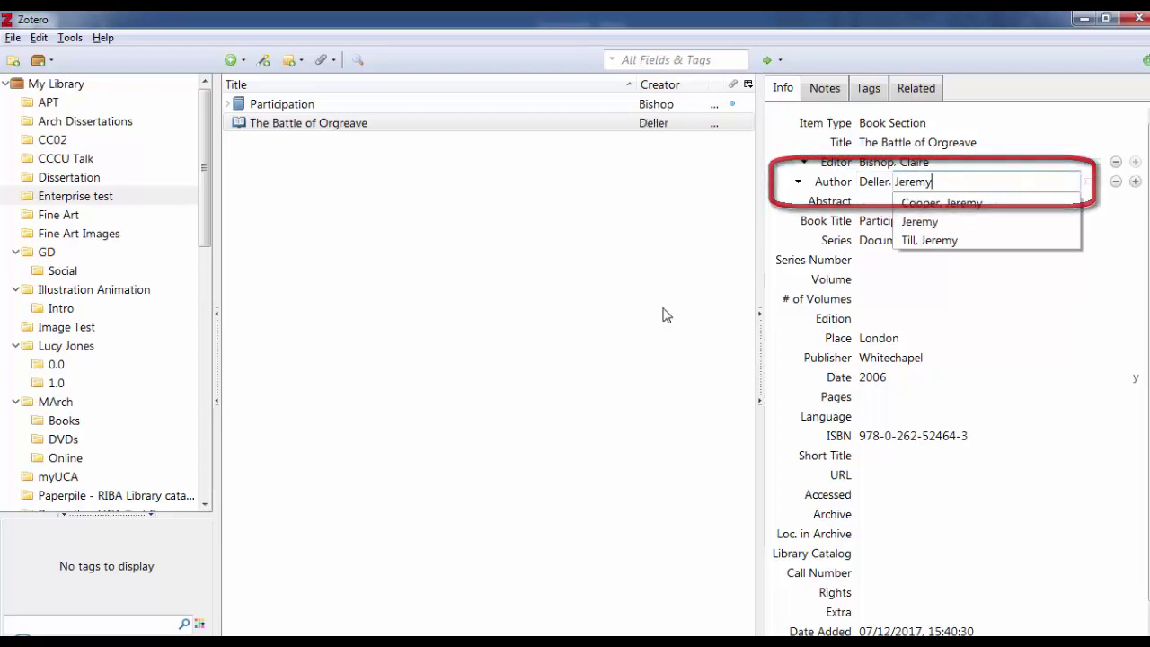
pyautogui.click(595, 364)
# Step: Clear the series name of The Battle of Orgreave entry
pyautogui.click(876, 225)
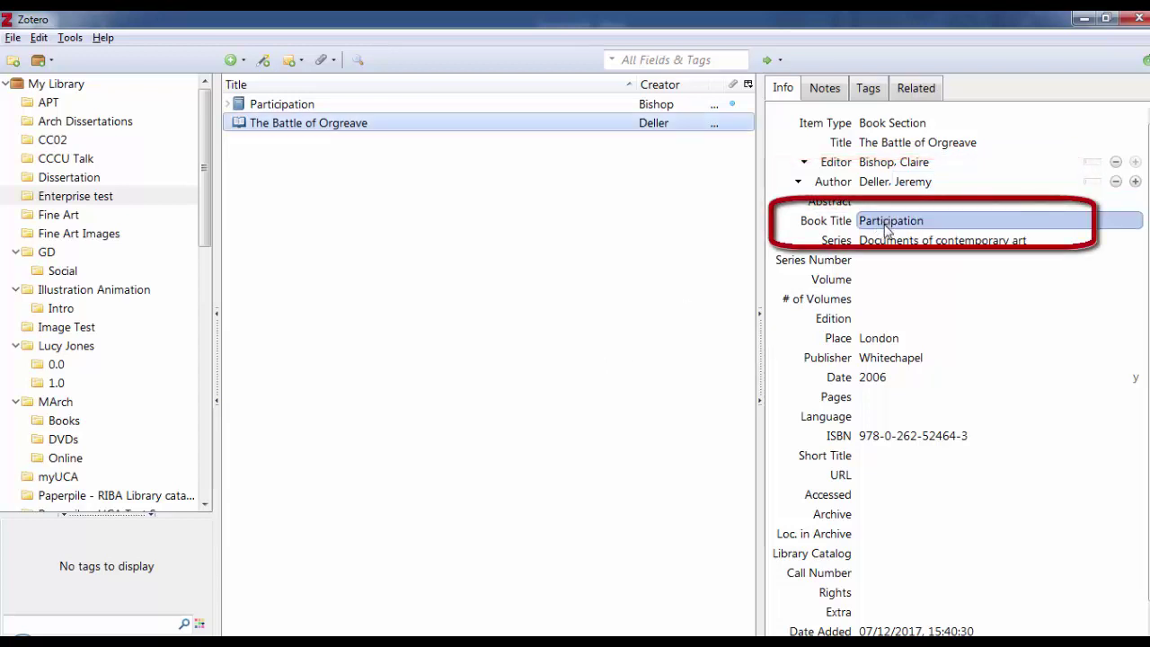
pyautogui.click(886, 243)
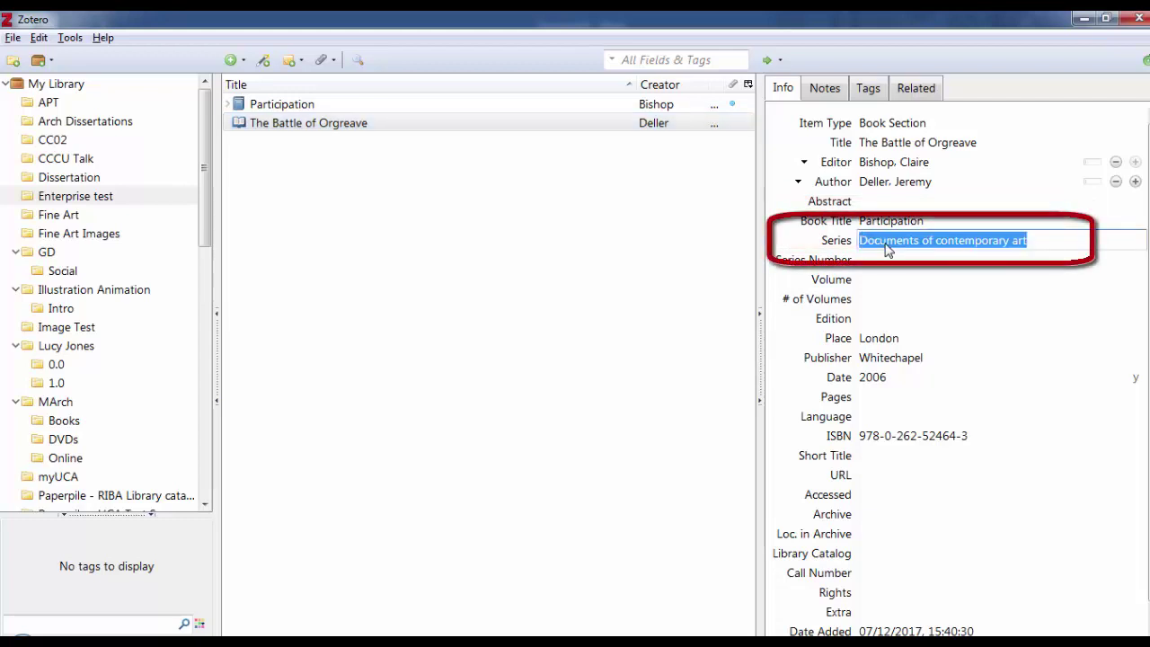
pyautogui.press('BackSpace')
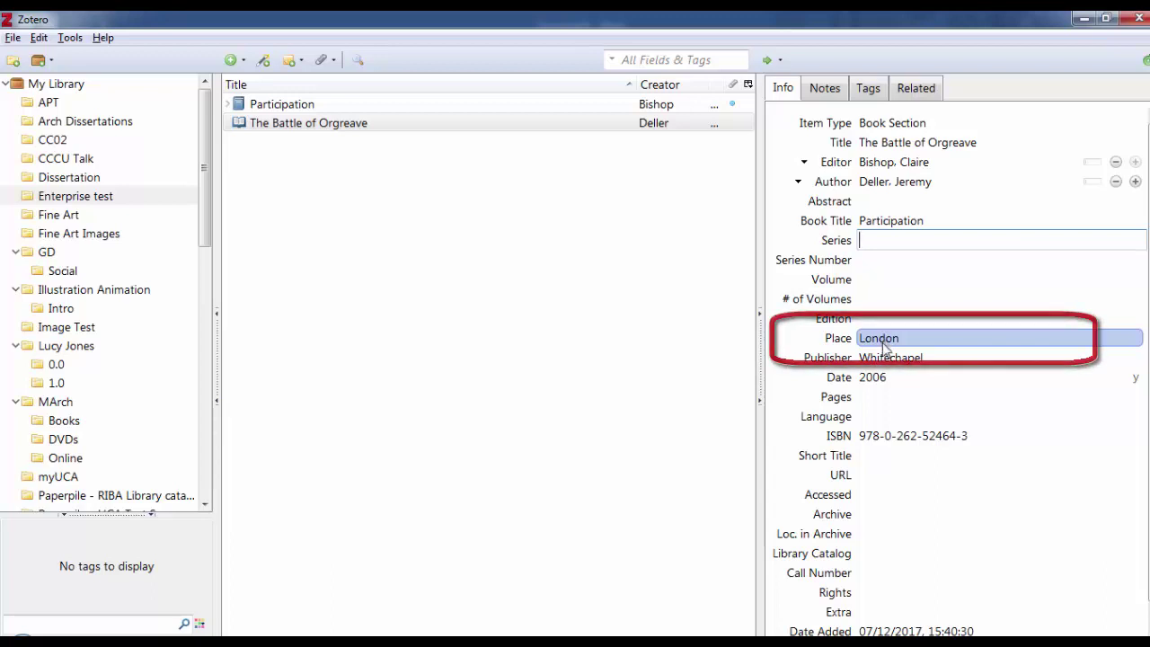
# Step: Set the date of the book section to 2002 and its pages to 146-148
pyautogui.click(892, 381)
pyautogui.click(892, 376)
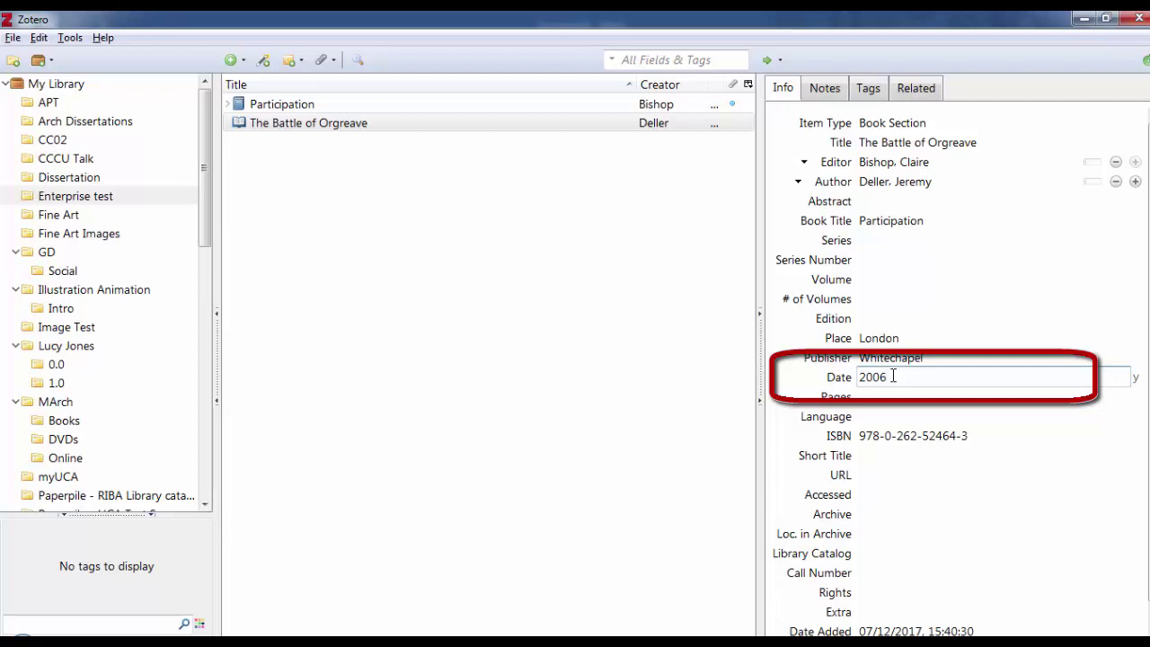
pyautogui.press('BackSpace')
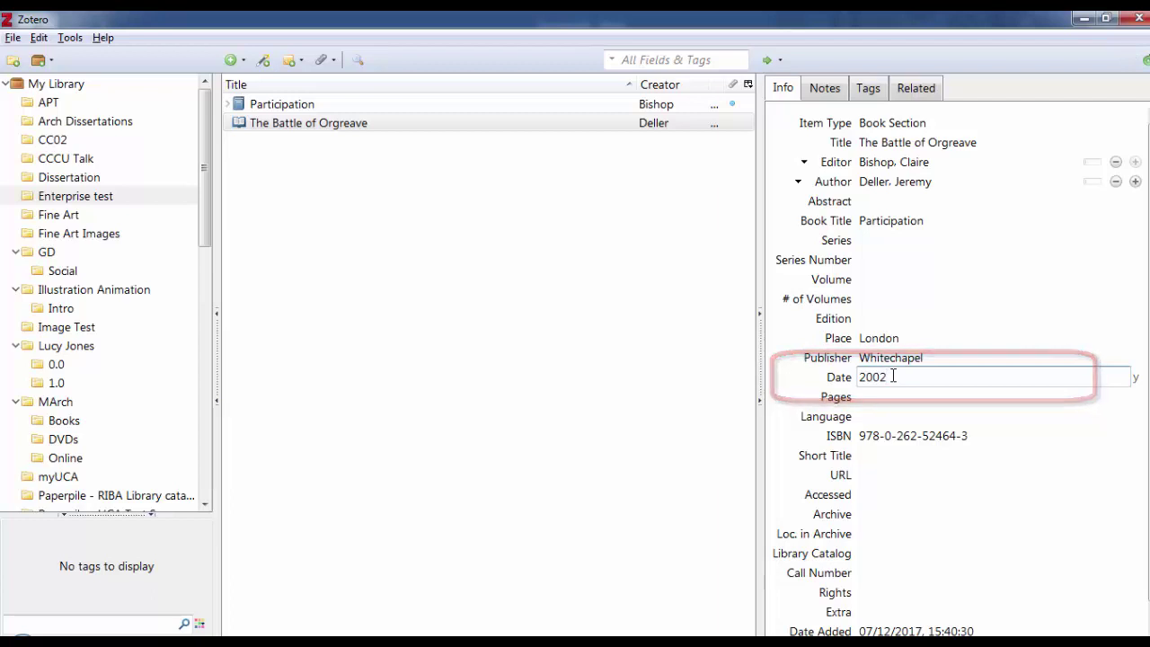
pyautogui.click(865, 400)
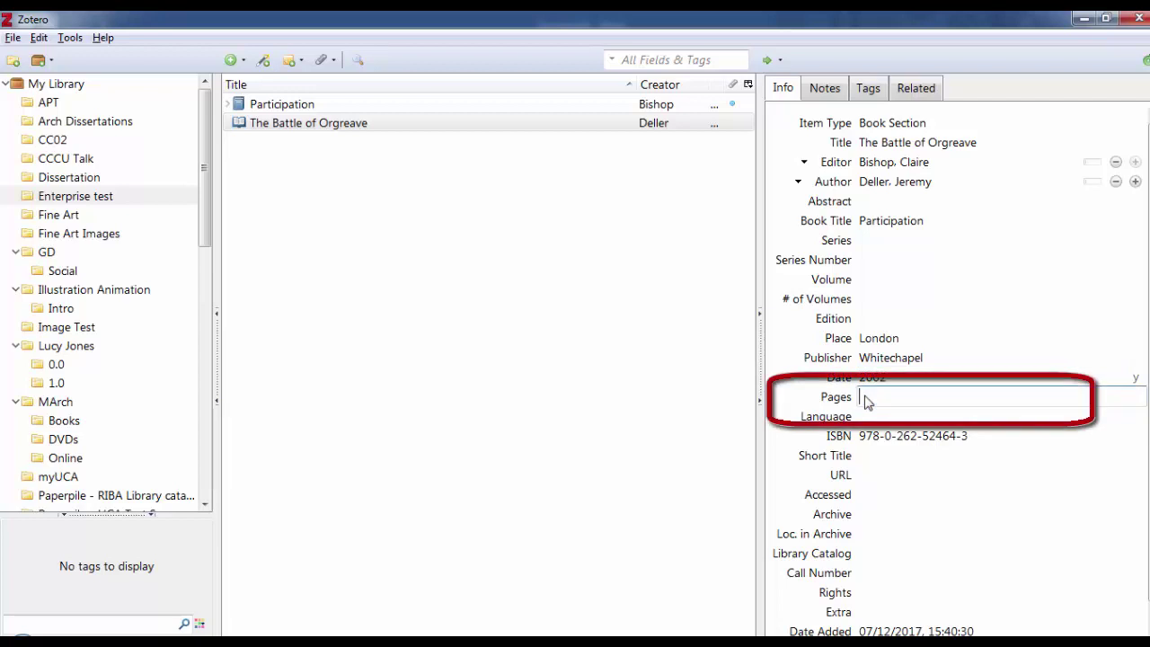
pyautogui.write('146-148')
pyautogui.click(661, 434)
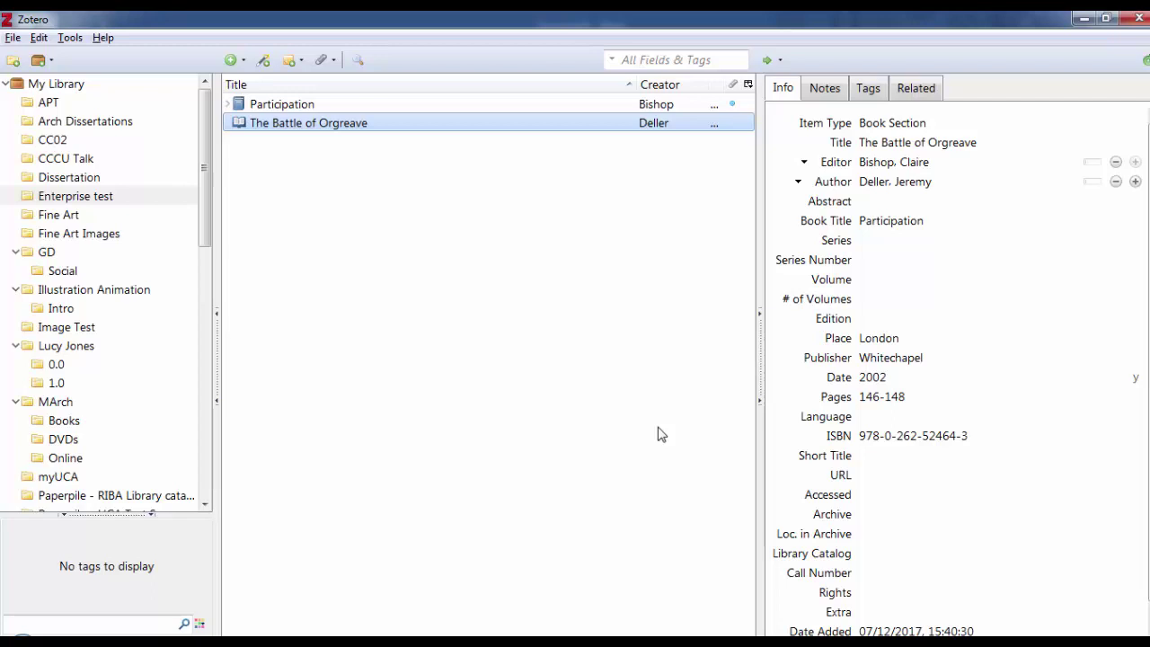
# Step: Create a bibliography from the Enterprise test collection in the University for the Creative Arts - Harvard style and copy it to the clipboard
pyautogui.rightClick(109, 199)
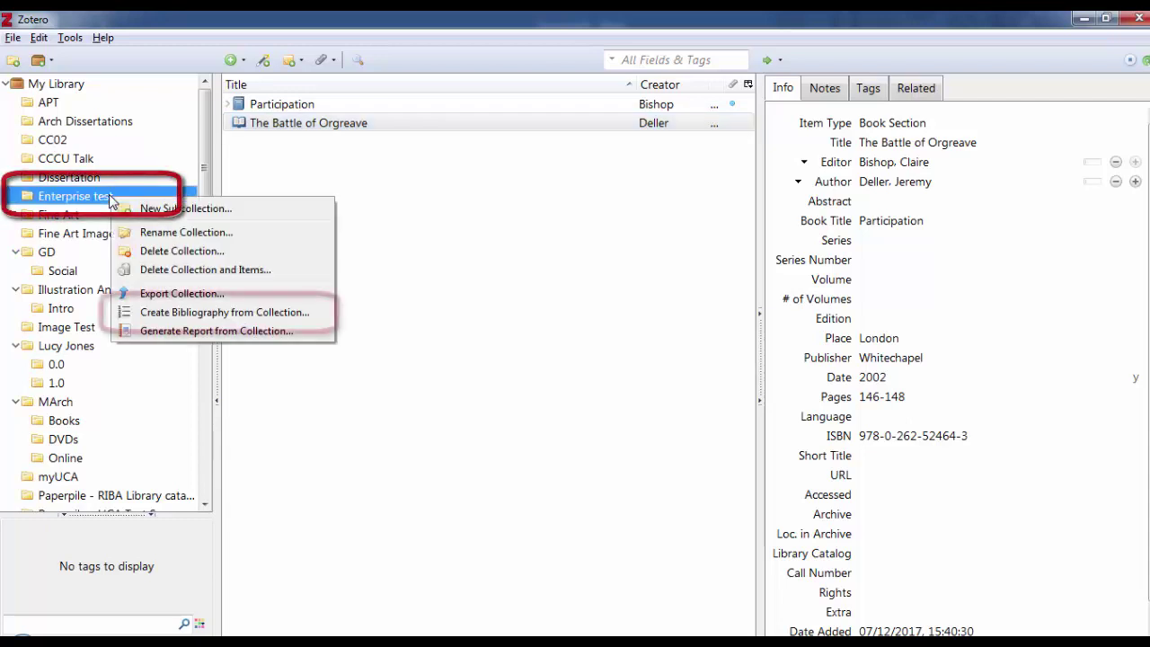
pyautogui.click(170, 316)
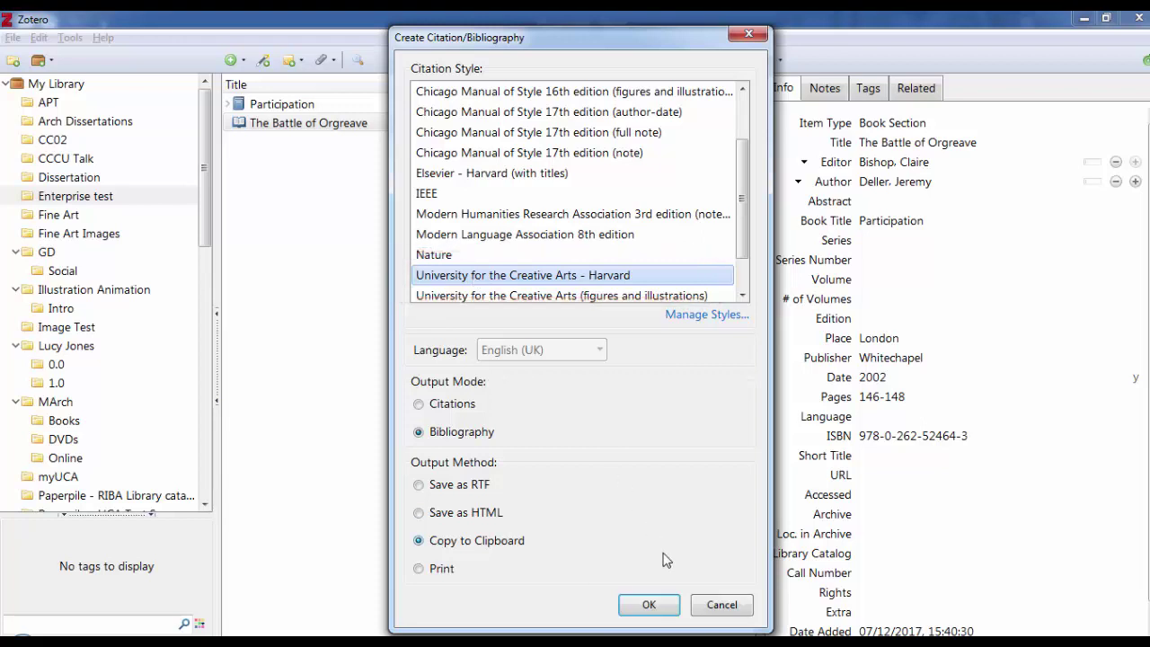
pyautogui.click(662, 605)
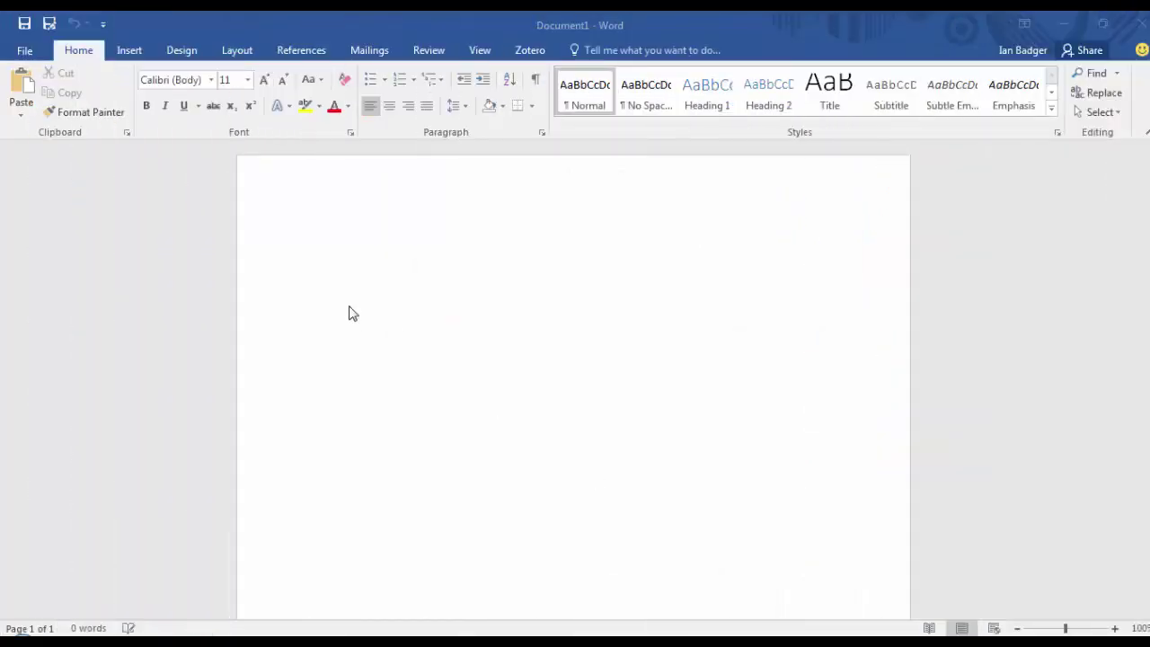
# Step: Switch to Word and paste the copied bibliography into the blank document with merged formatting
pyautogui.click(293, 242)
pyautogui.rightClick(324, 243)
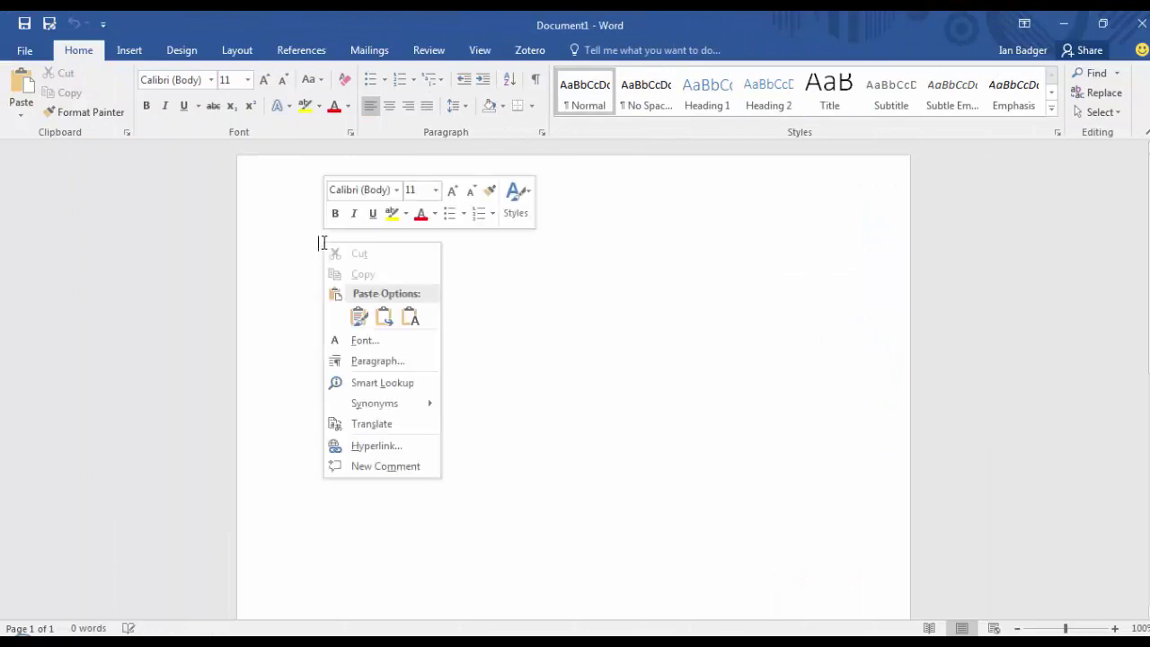
pyautogui.click(384, 316)
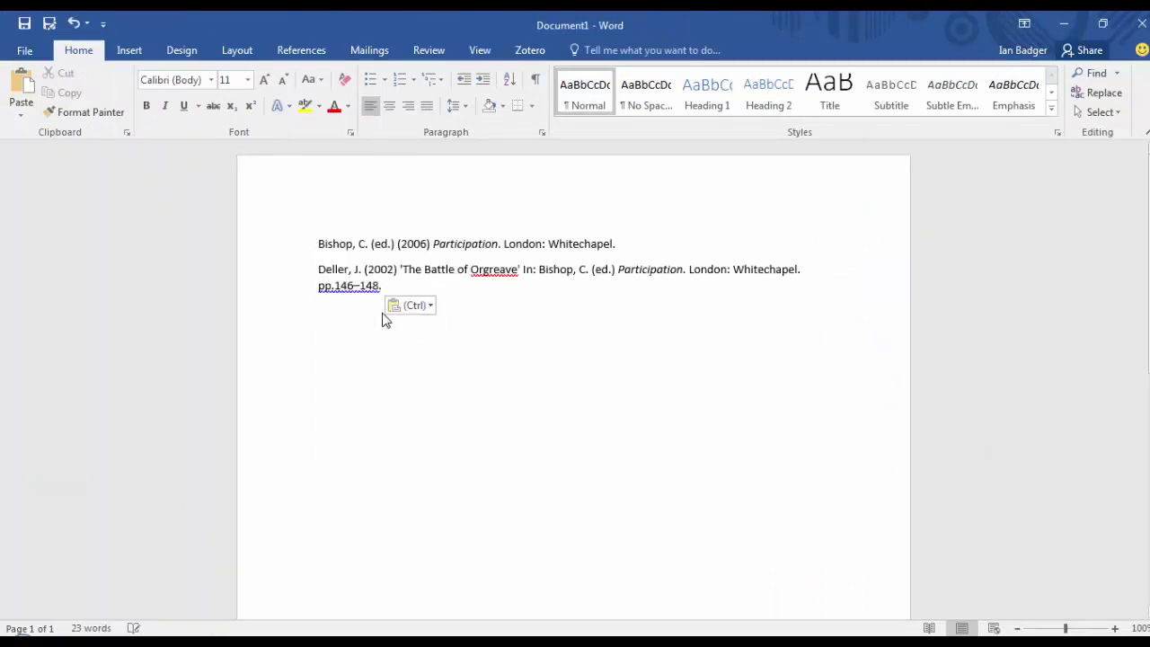